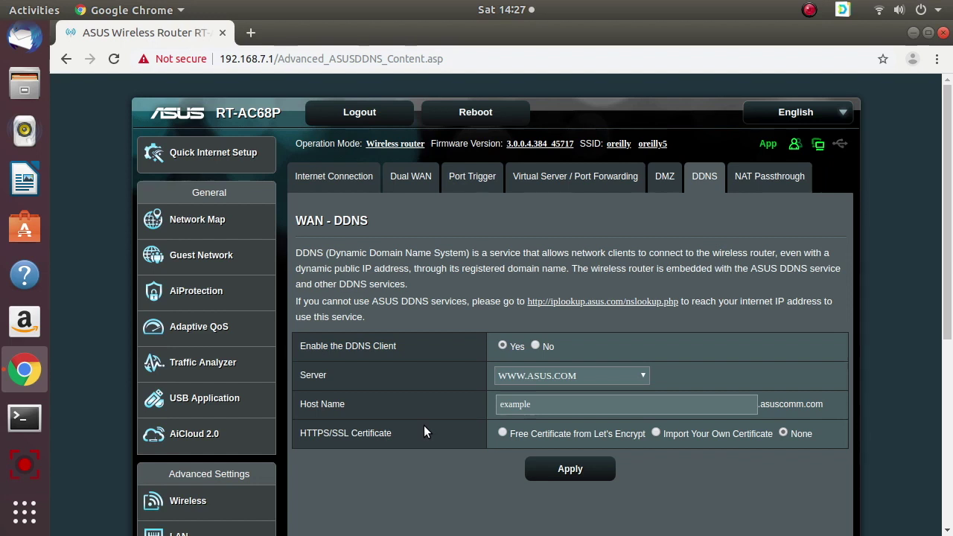
scroll(435, 358, "down", 2)
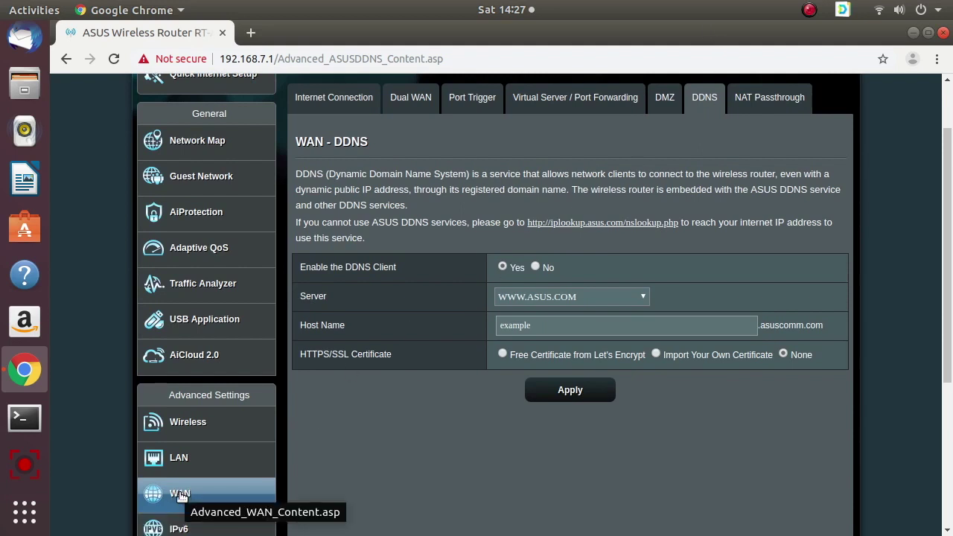
left_click(709, 109)
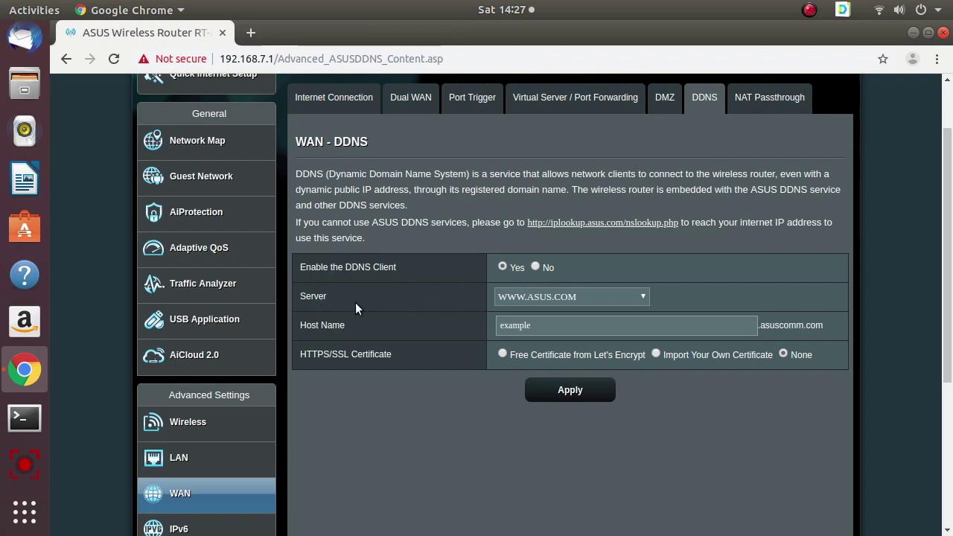
left_click(569, 299)
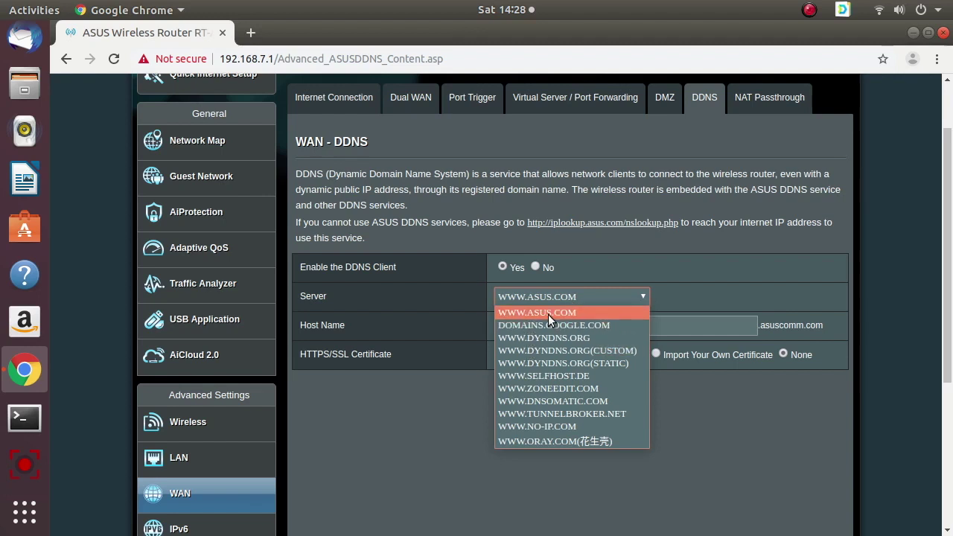
left_click(688, 266)
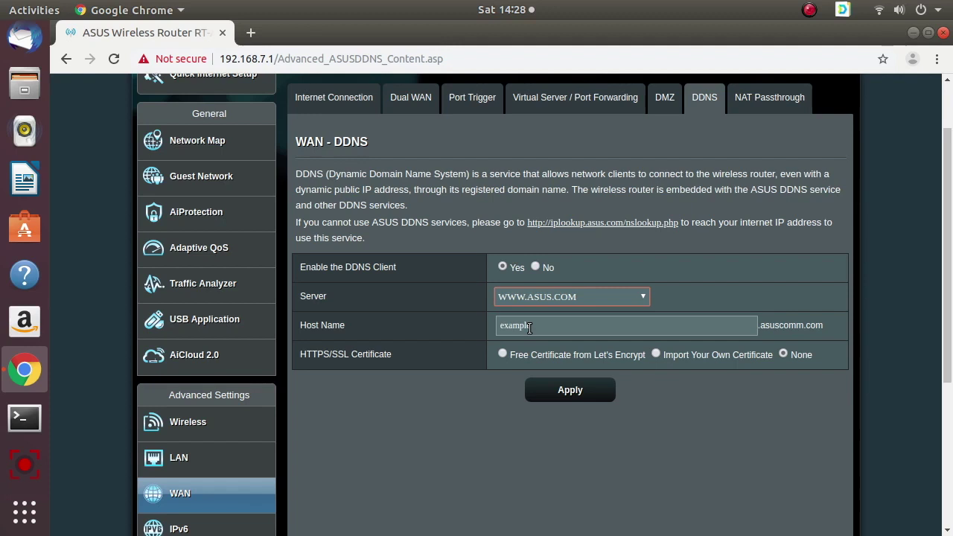
Step: Show the OpenVPN server settings under the router's VPN page, with the server enabled
type("e")
scroll(186, 376, "down", 3)
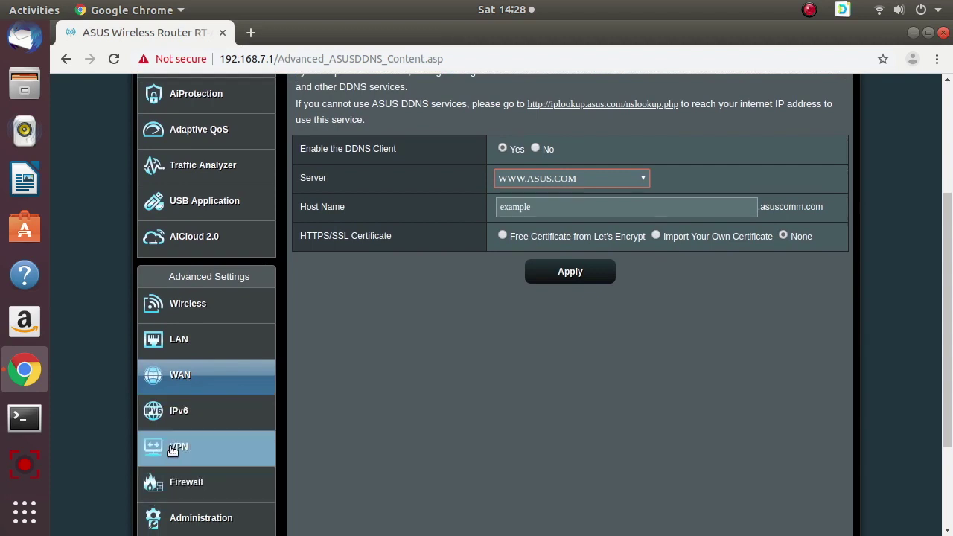
left_click(173, 450)
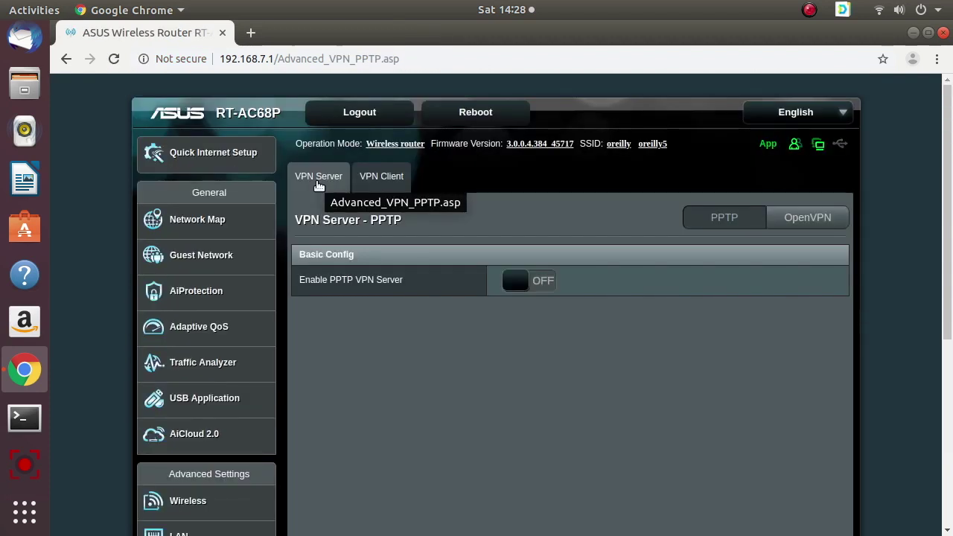
left_click(831, 221)
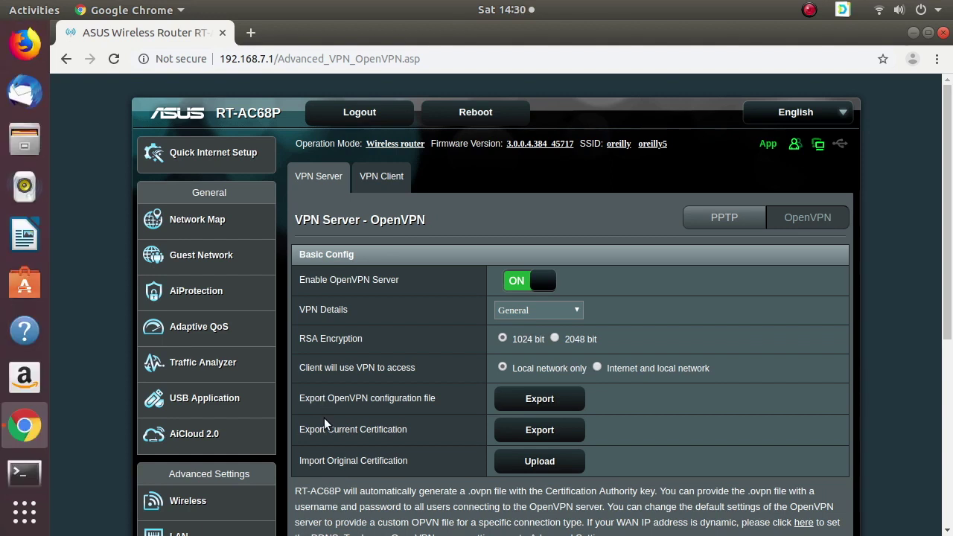
Step: Export the router's OpenVPN client.ovpn configuration file, then scroll to the user table
left_click(536, 400)
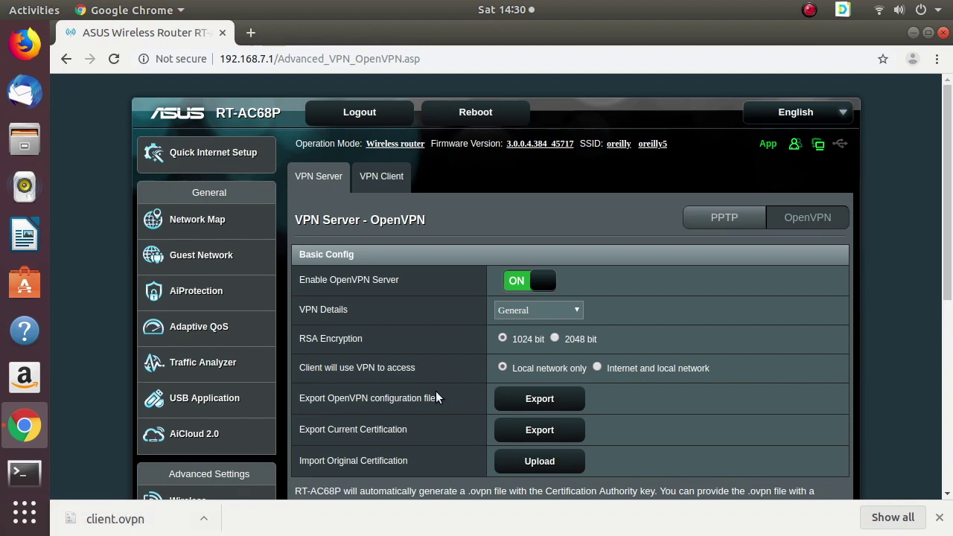
scroll(436, 399, "down", 5)
scroll(435, 391, "down", 3)
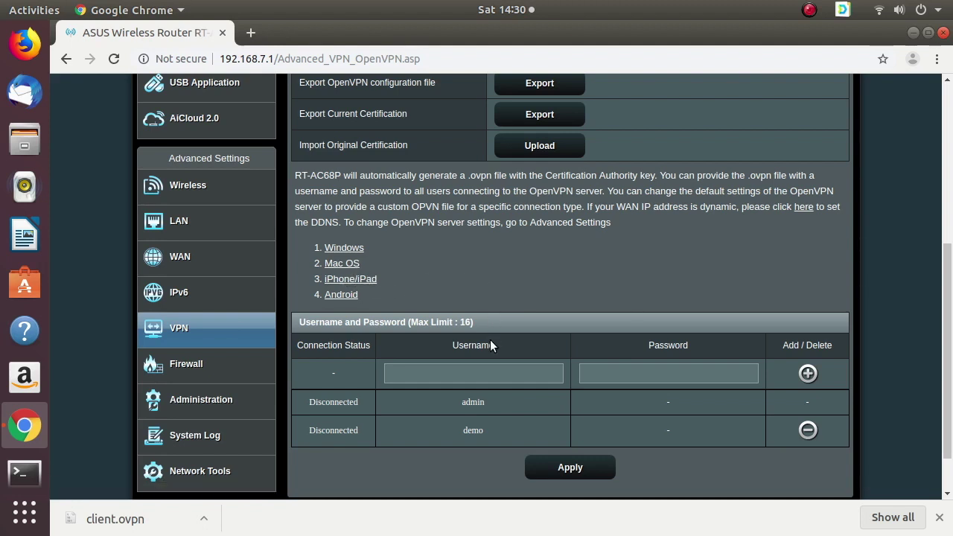
left_click(495, 373)
key("Tab")
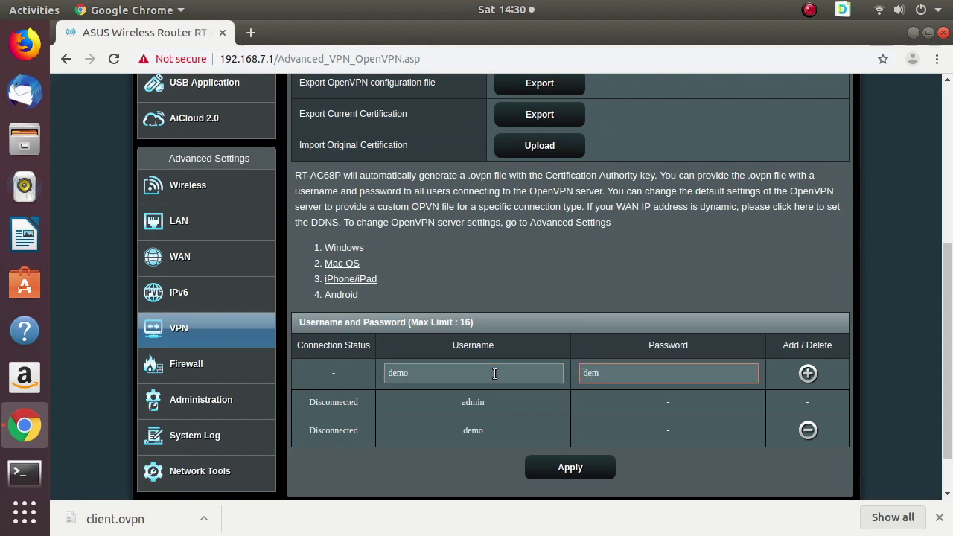
left_click(470, 374)
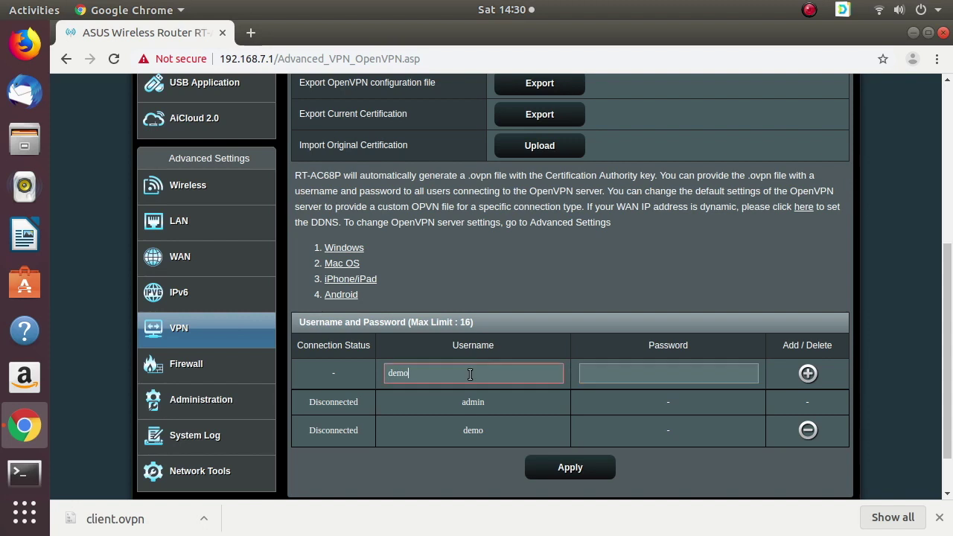
key("BackSpace")
key("BackSpace")
key("BackSpace")
Step: Install network-manager-openvpn-gnome with sudo apt from a terminal, confirming with Y
left_click(914, 33)
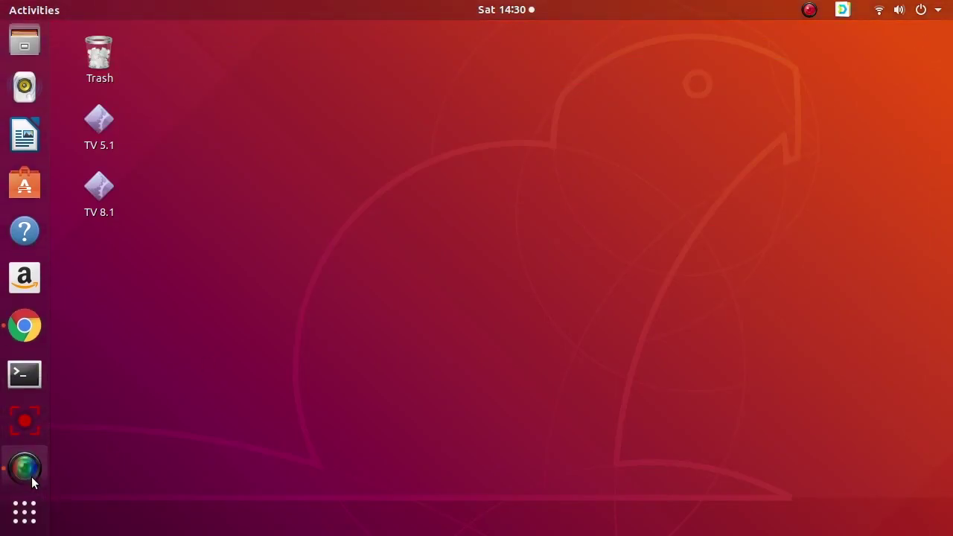
left_click(24, 370)
type("s")
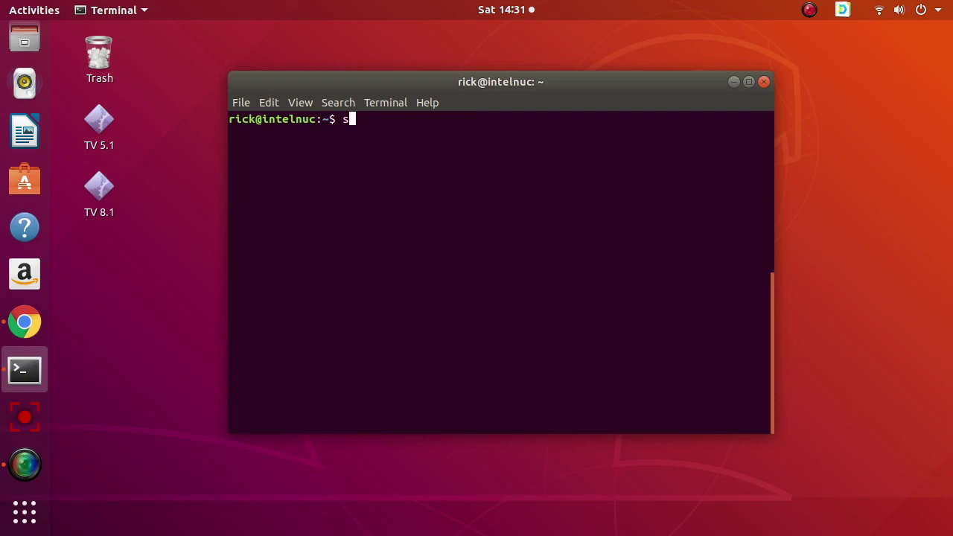
type("udo apt")
type(" install n")
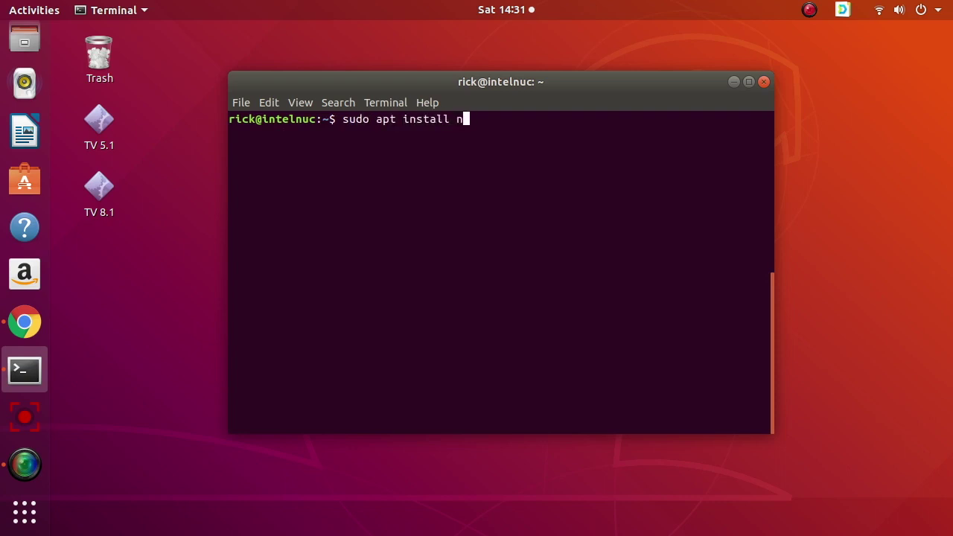
type("etwork-")
type("manager-")
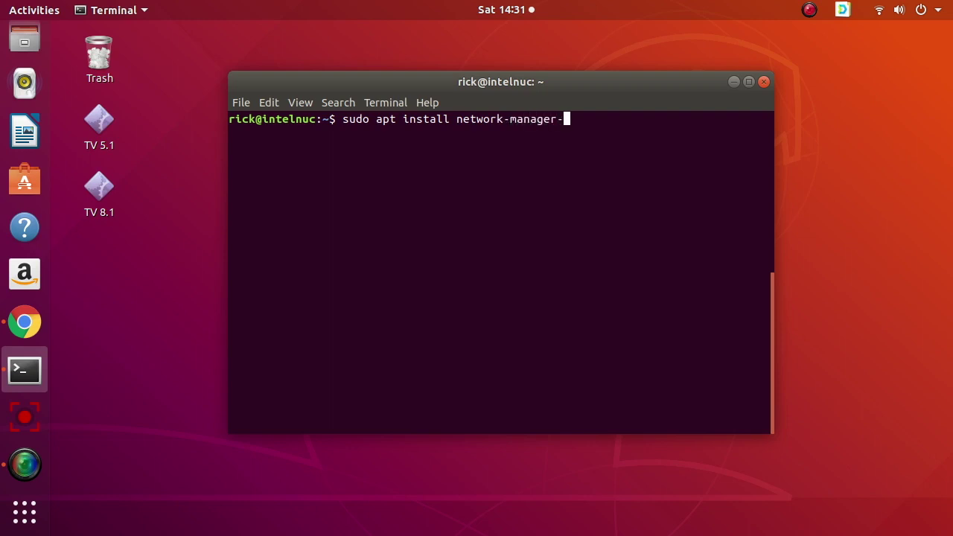
type("openvpn-")
type("gnome")
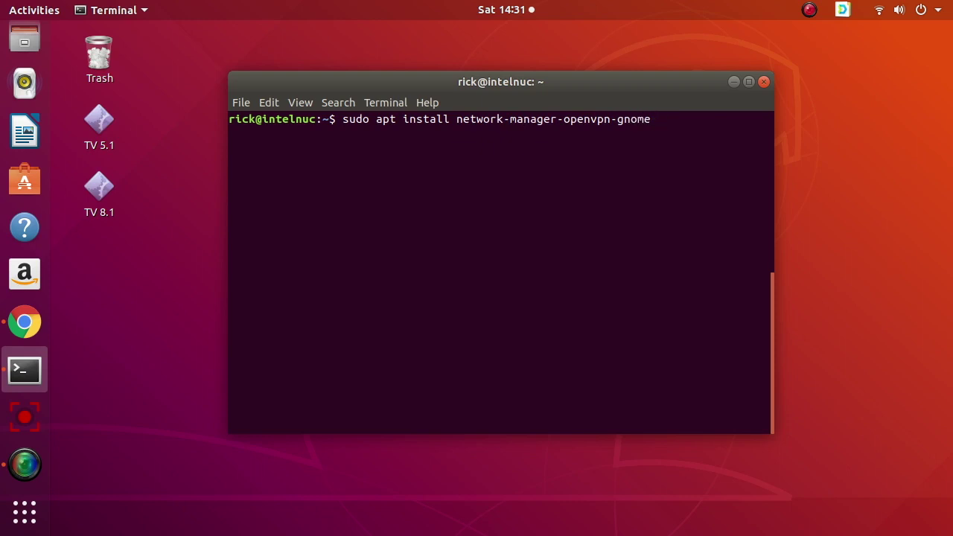
key("Return")
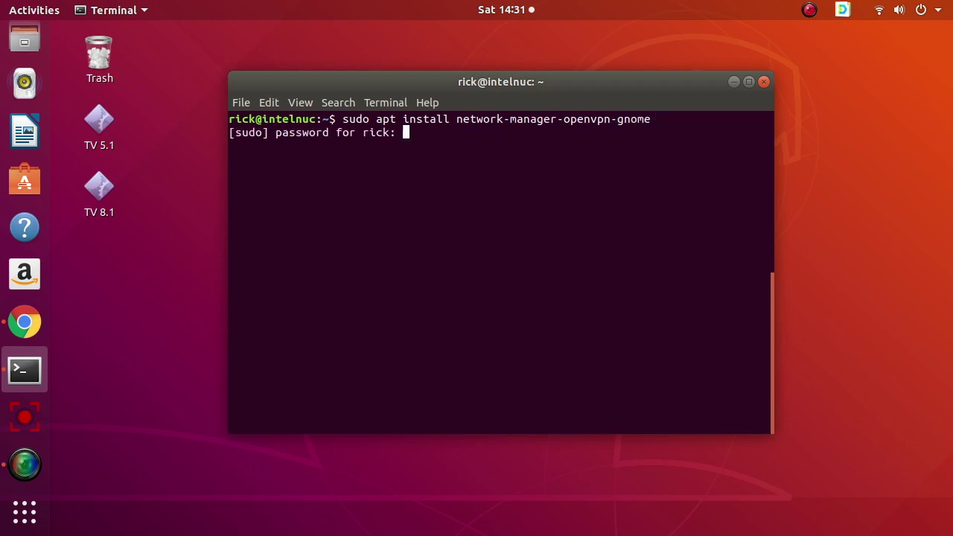
key("Return")
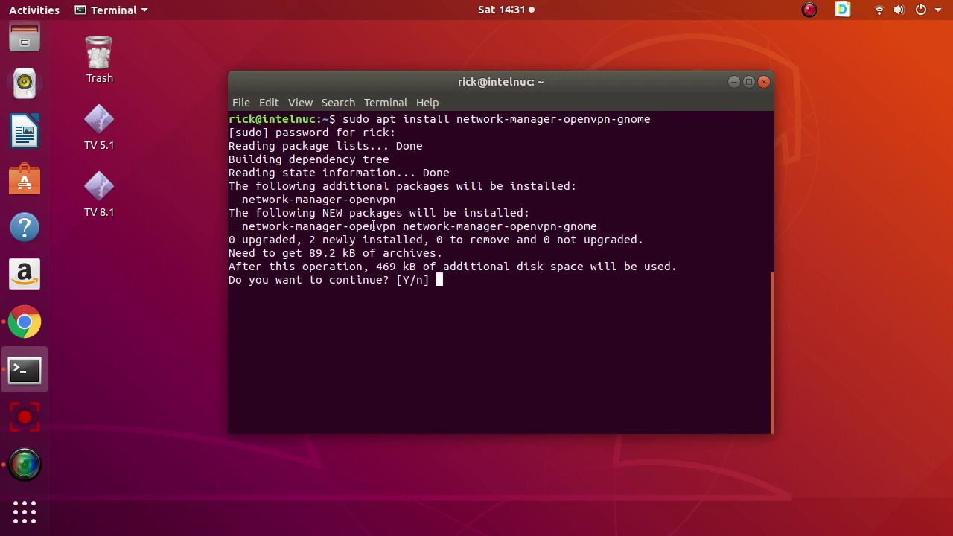
type("Y")
key("Return")
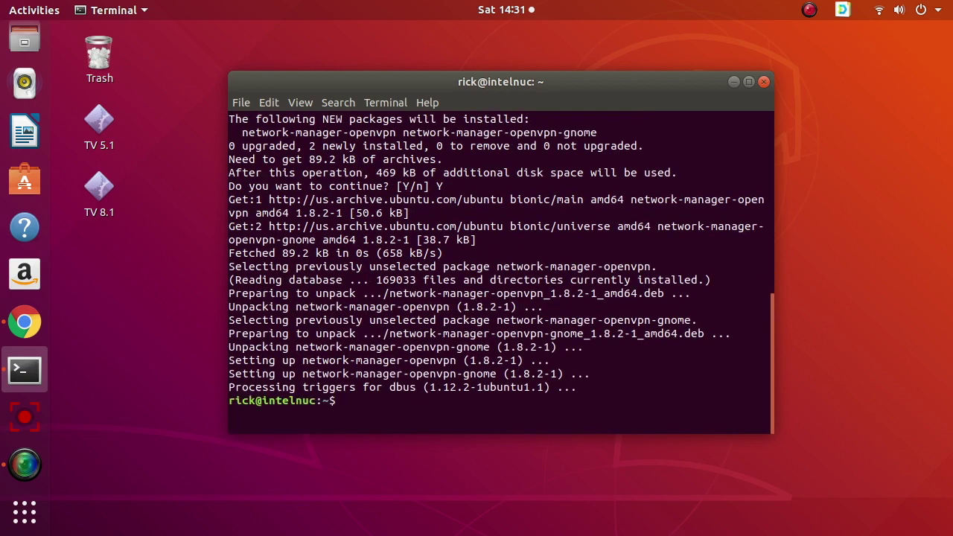
Step: Clear the terminal and exit the shell to close the window
type("clear")
key("Return")
type("exi")
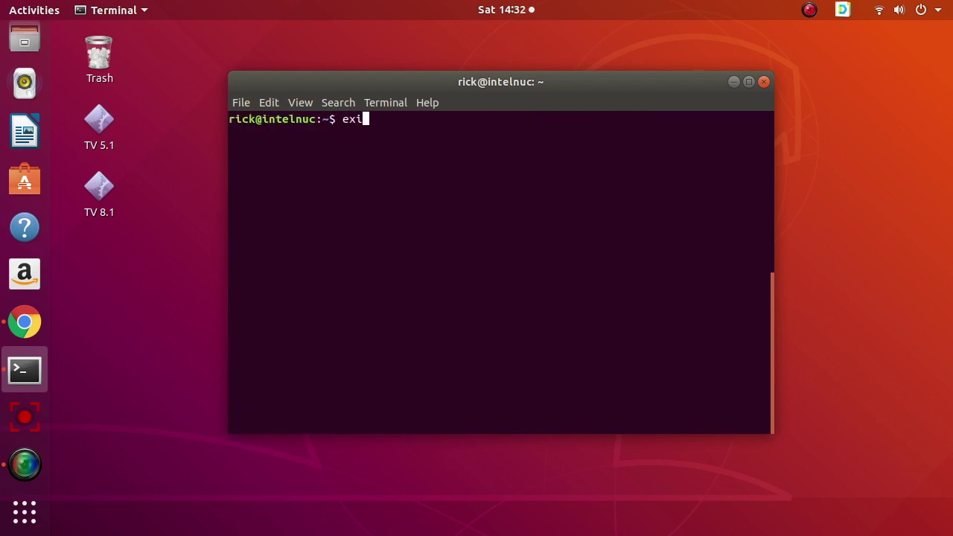
type("t")
key("Return")
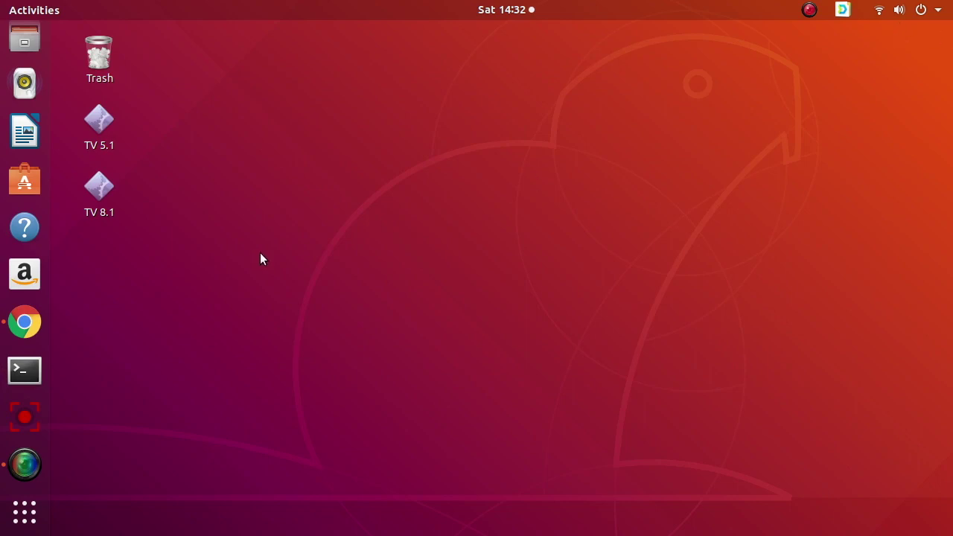
Step: Launch Settings by searching 'settings' in Show Applications
left_click(22, 523)
left_click(438, 48)
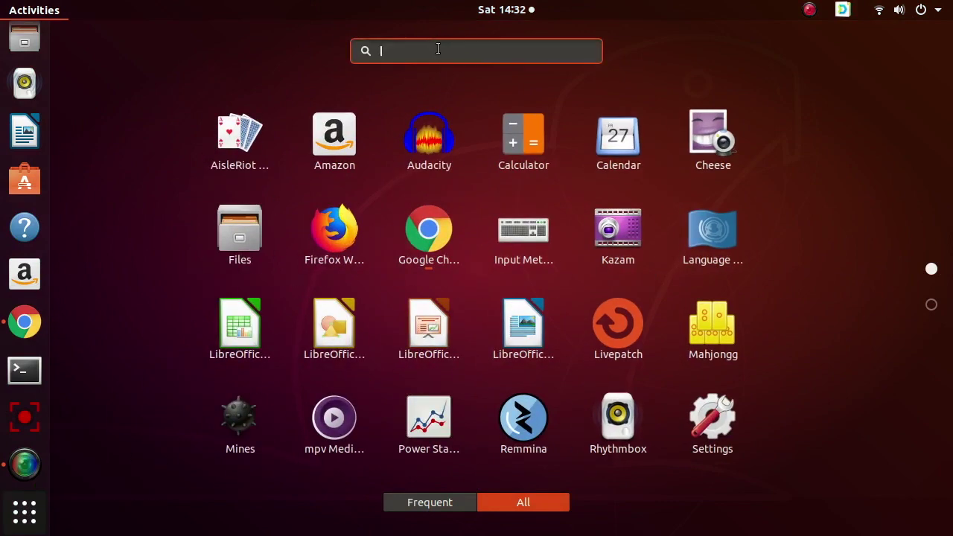
type("settings")
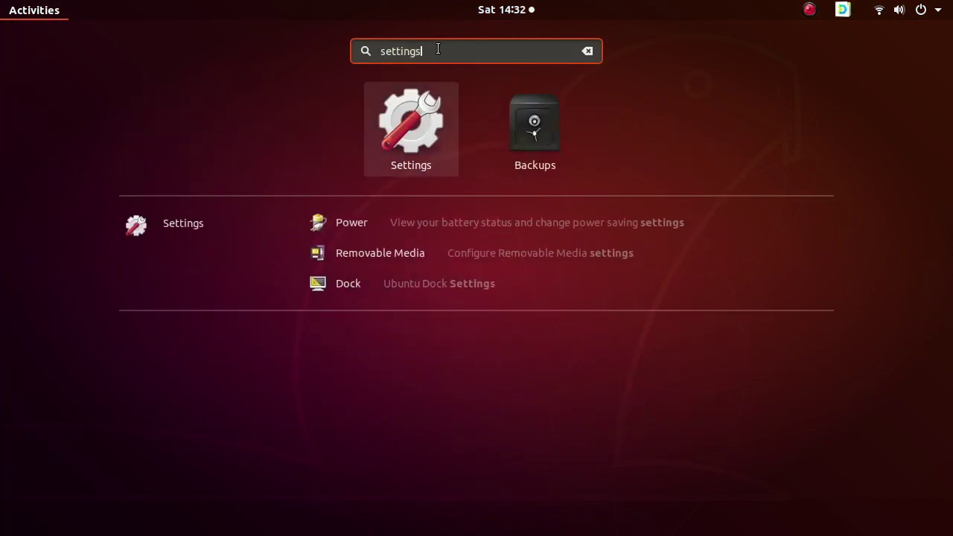
left_click(421, 128)
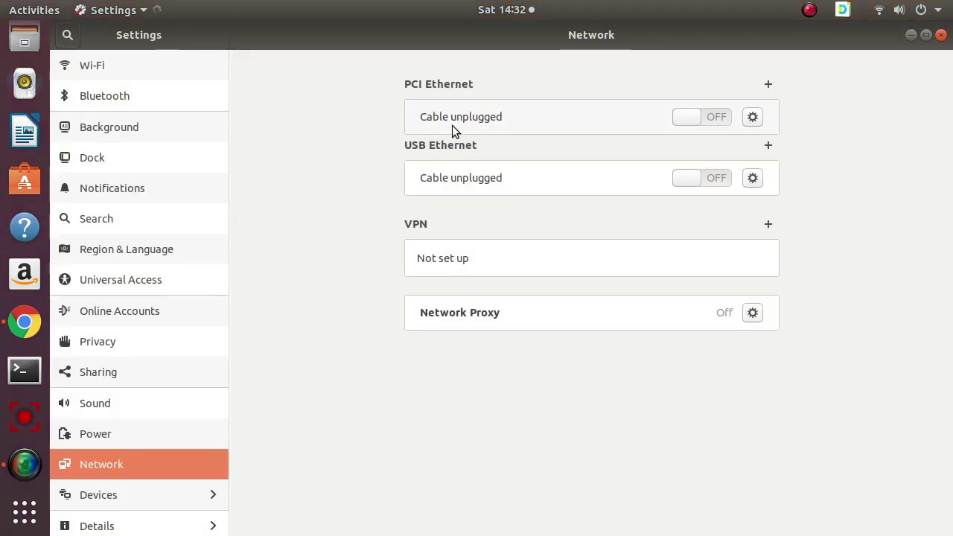
Step: Close Settings and reopen it from the system status menu
left_click(942, 35)
left_click(881, 11)
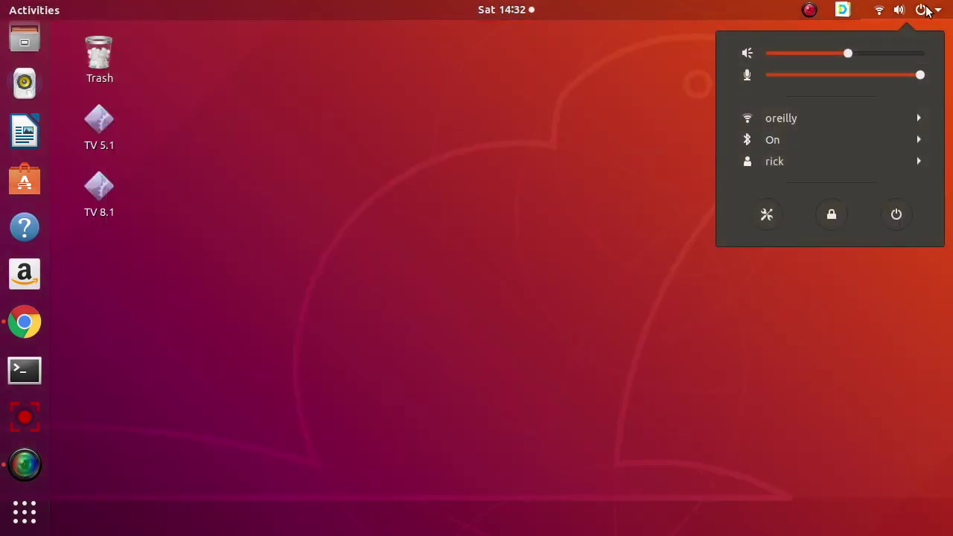
left_click(767, 217)
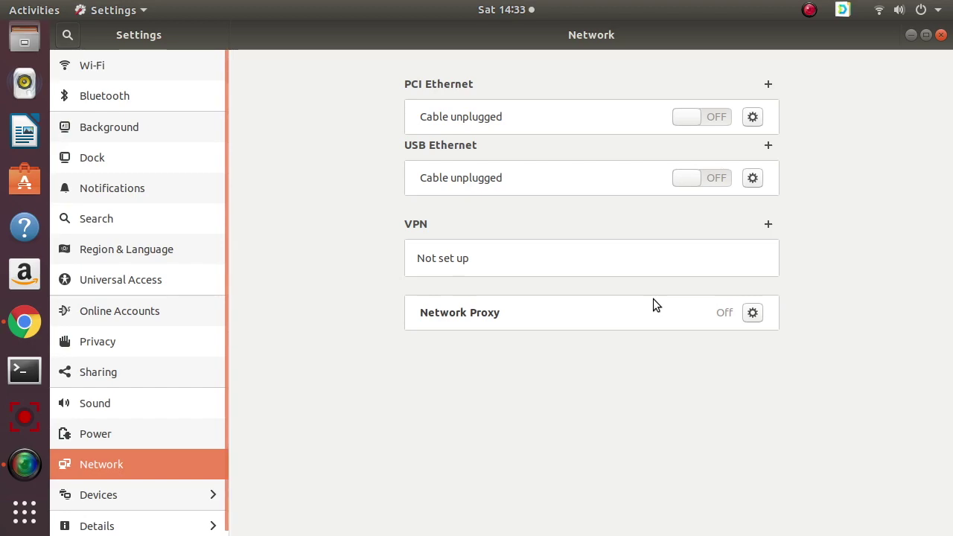
Step: Import a new VPN connection from Downloads/client.ovpn
left_click(769, 224)
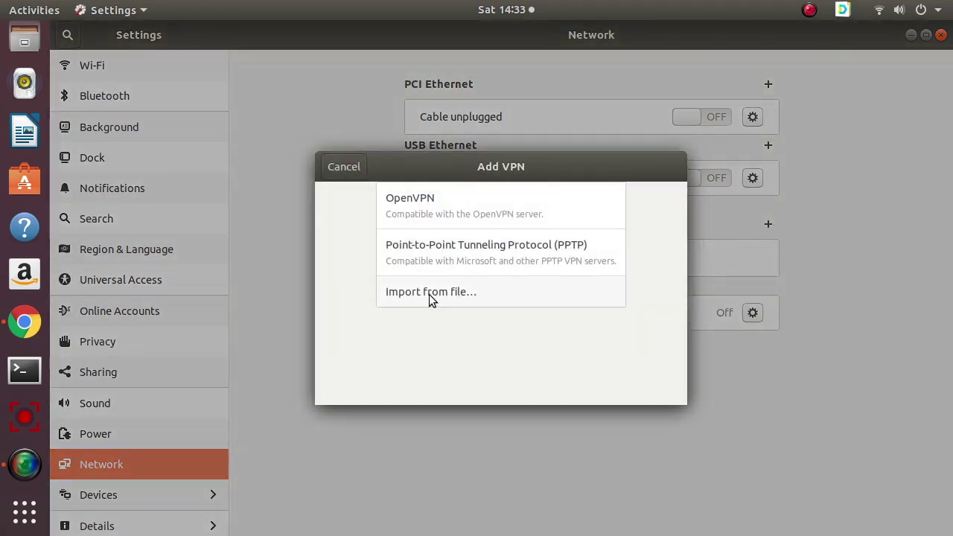
left_click(429, 294)
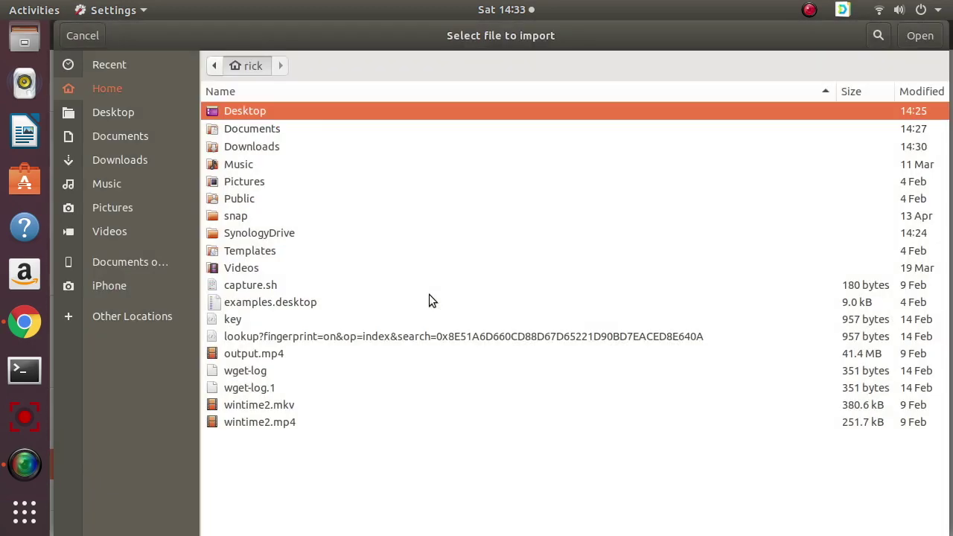
double_click(250, 148)
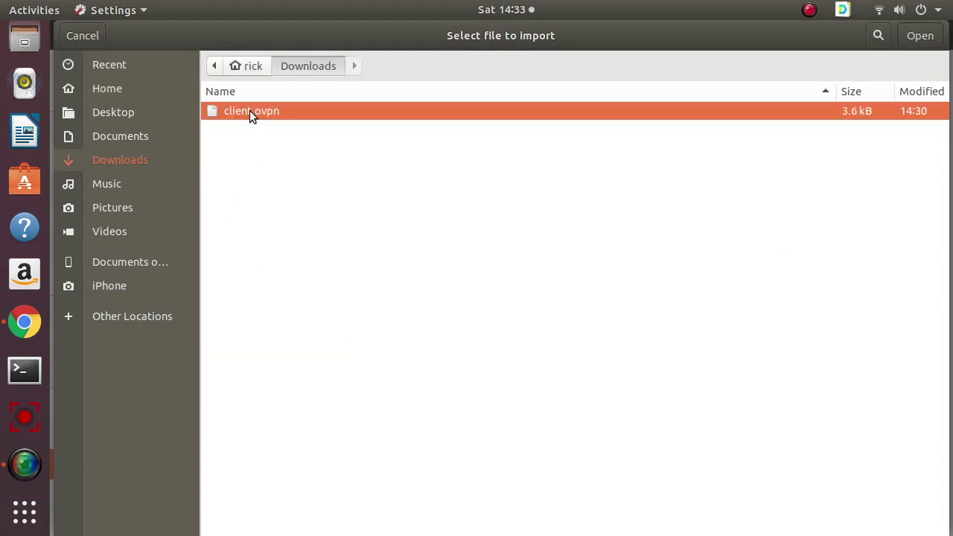
left_click(920, 35)
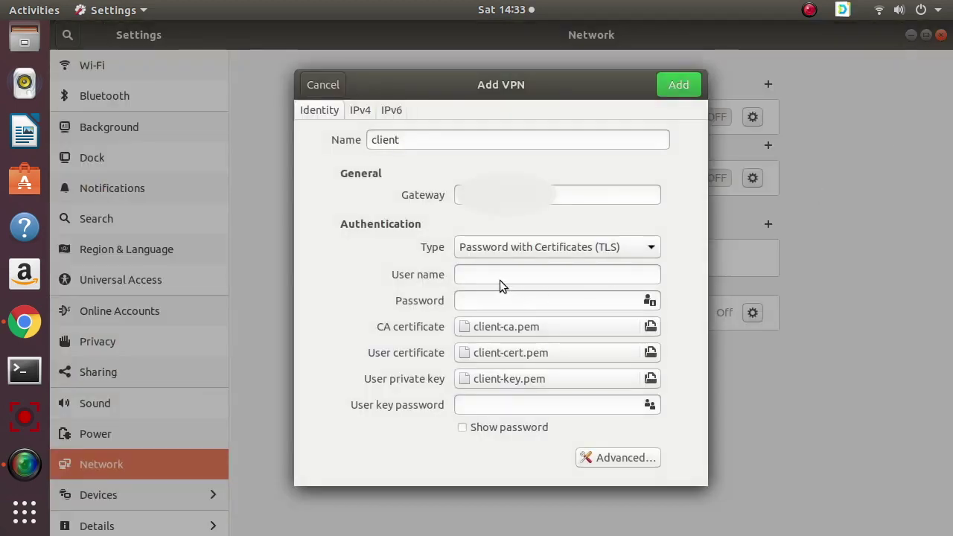
Step: Rename the imported VPN connection to 'ASUS Router'
double_click(400, 141)
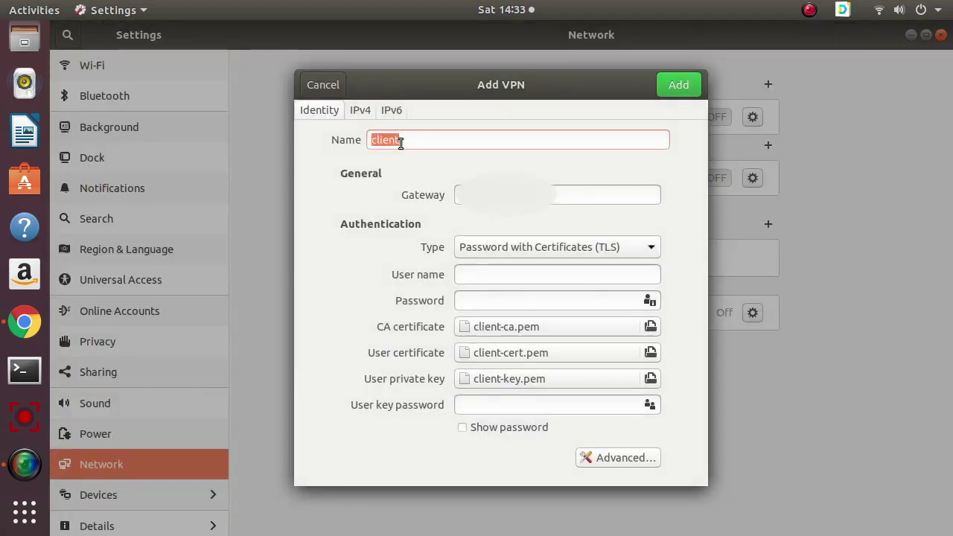
type("A")
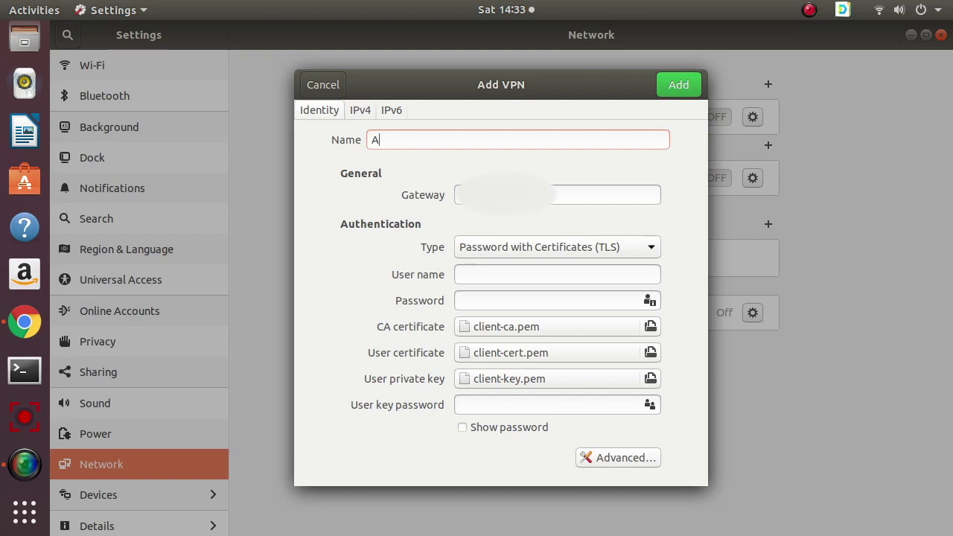
type("SUS T")
key("BackSpace")
type("Router")
left_click(471, 277)
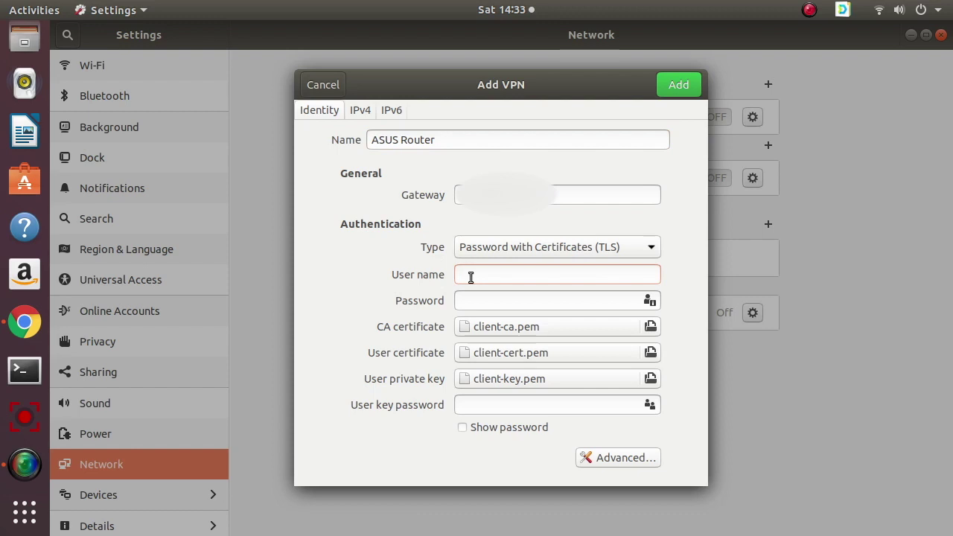
type("demo")
key("Tab")
left_click(651, 301)
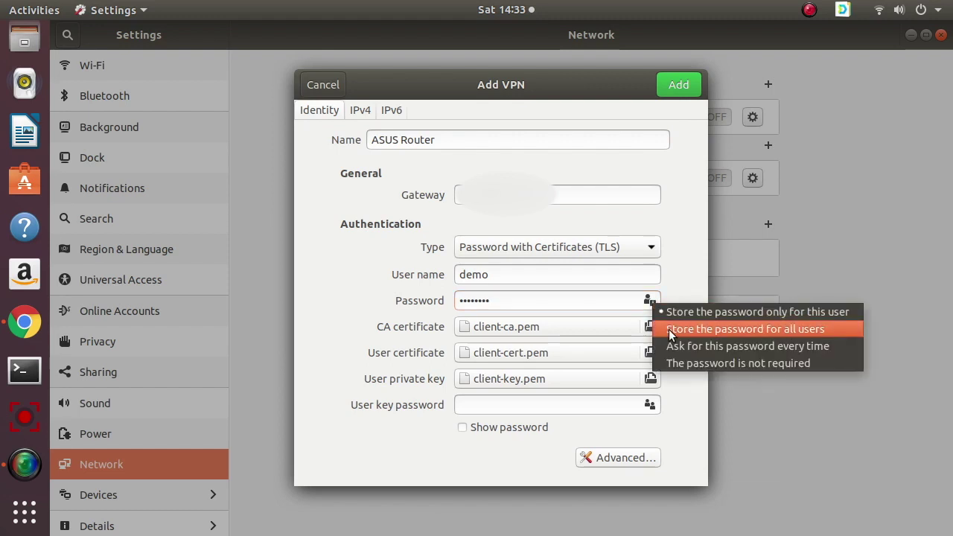
left_click(668, 329)
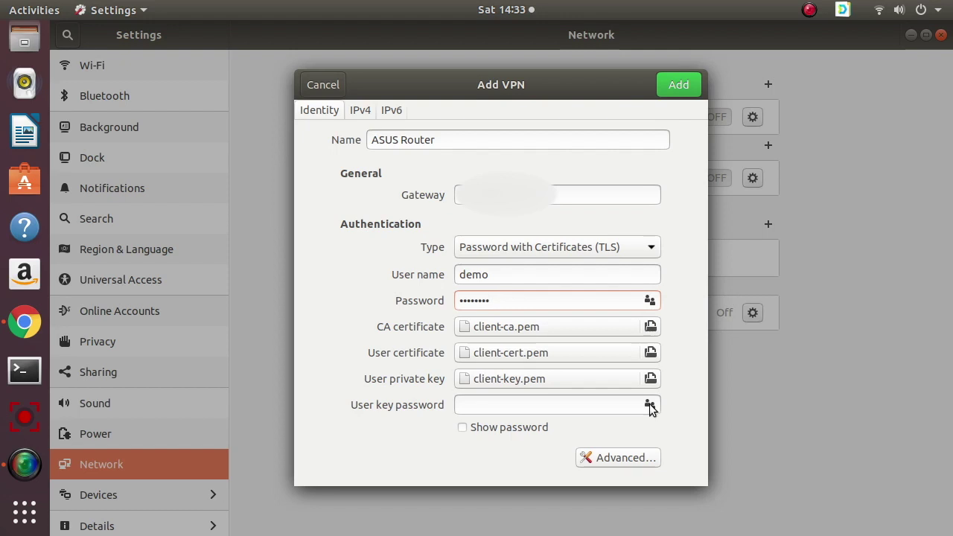
left_click(682, 88)
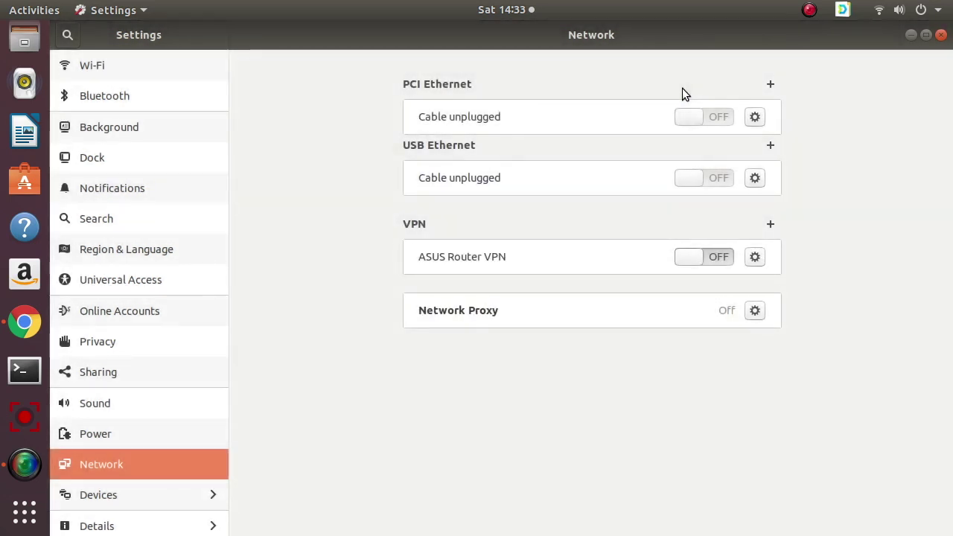
left_click(716, 260)
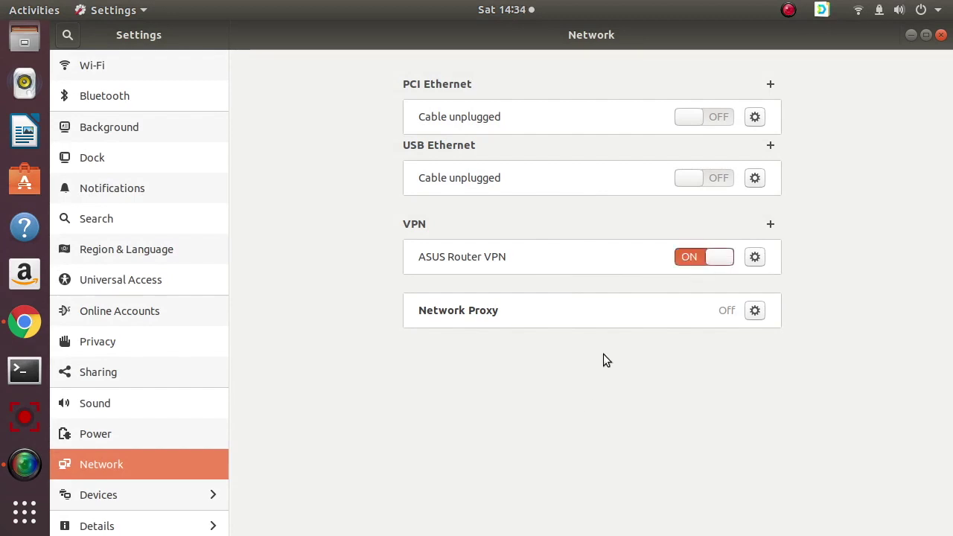
left_click(691, 255)
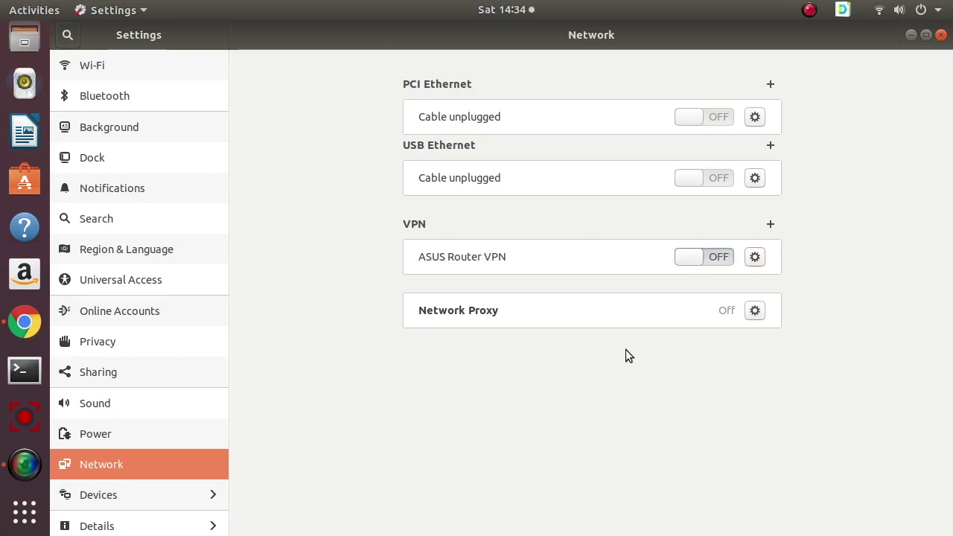